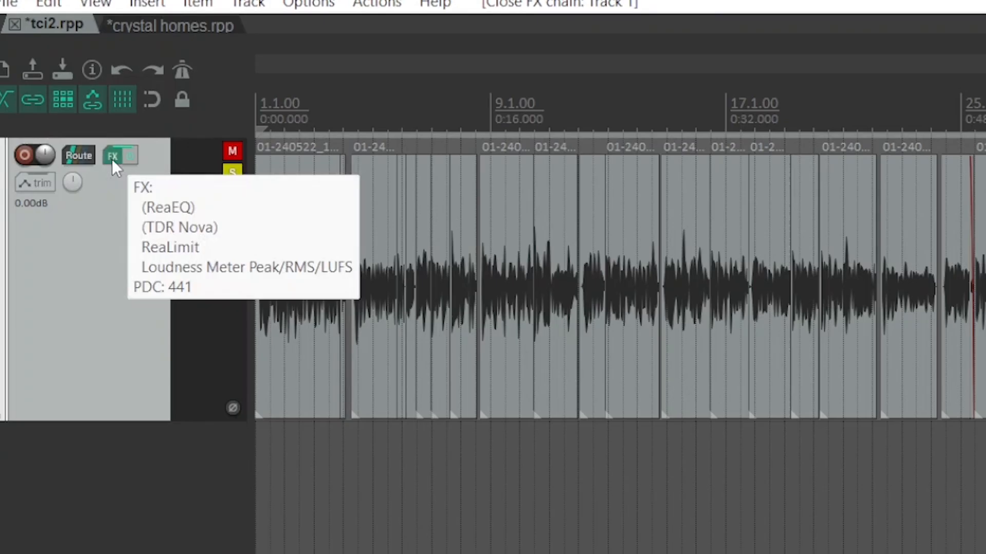
Open Track 1's effects chain and lower ReaEQ band 8 to about 0.3 dB near 248 Hz.
click(70, 111)
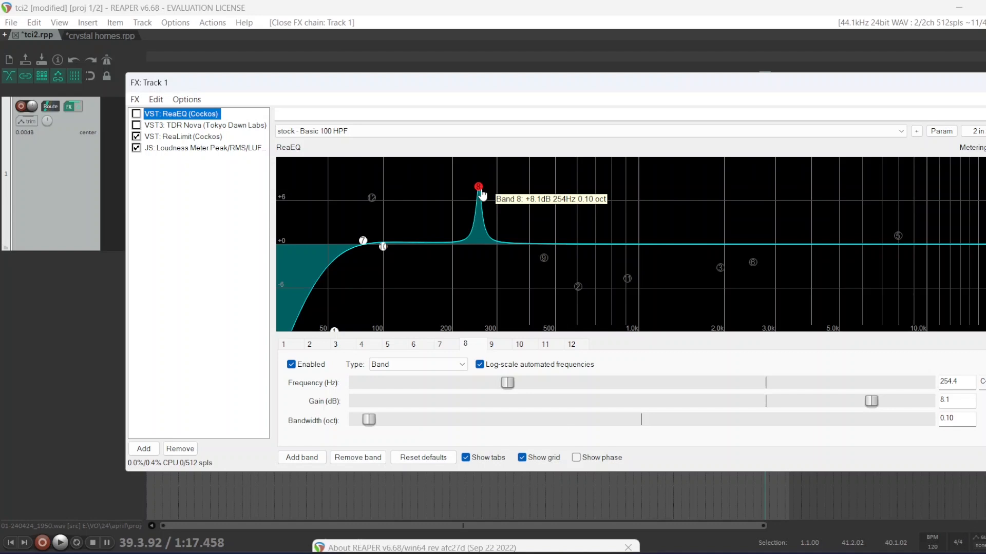
drag(482, 194, 479, 250)
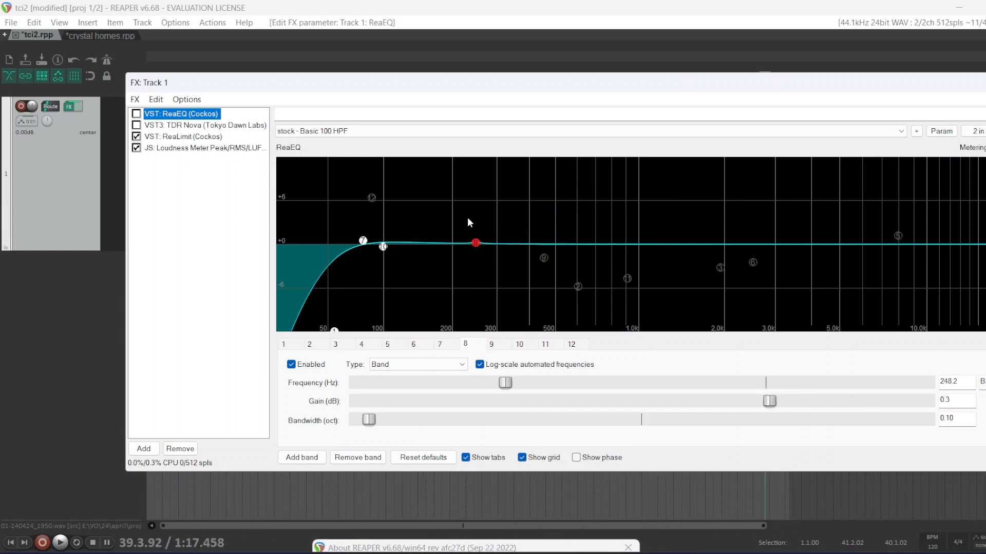
drag(476, 244, 477, 245)
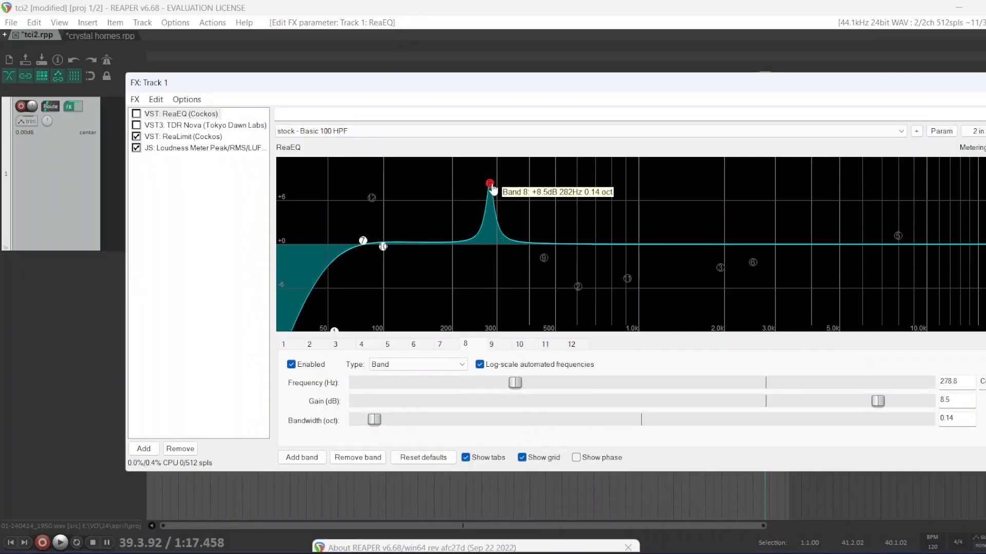
Sweep band 8's narrow boost across the spectrum and turn it into a cut of about -4.8 dB at 961 Hz.
drag(673, 190, 701, 188)
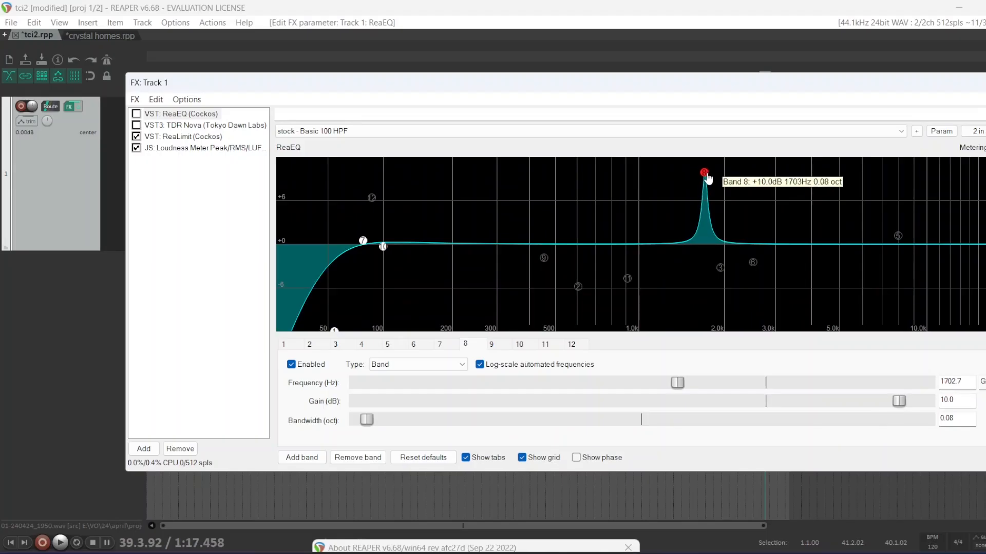
drag(747, 178, 654, 191)
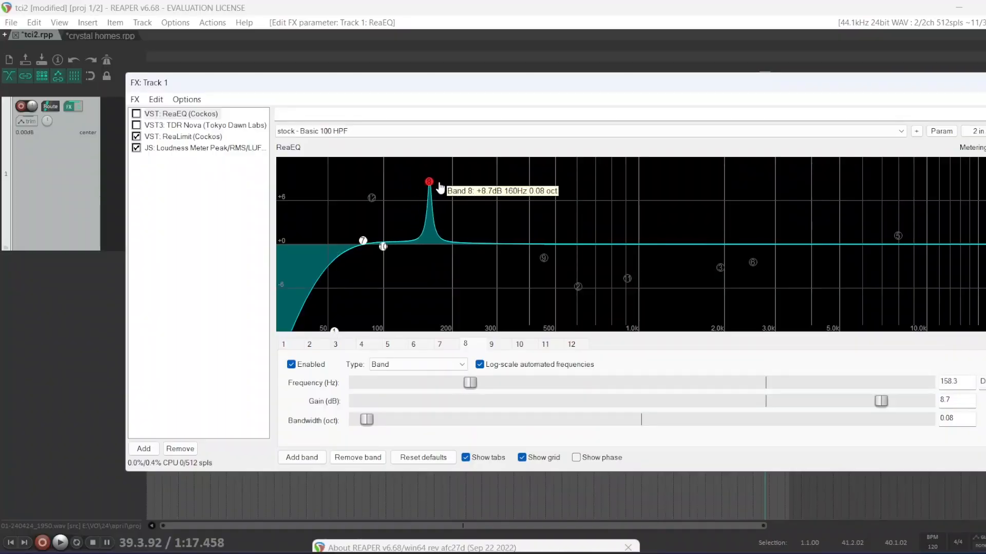
drag(440, 188, 376, 319)
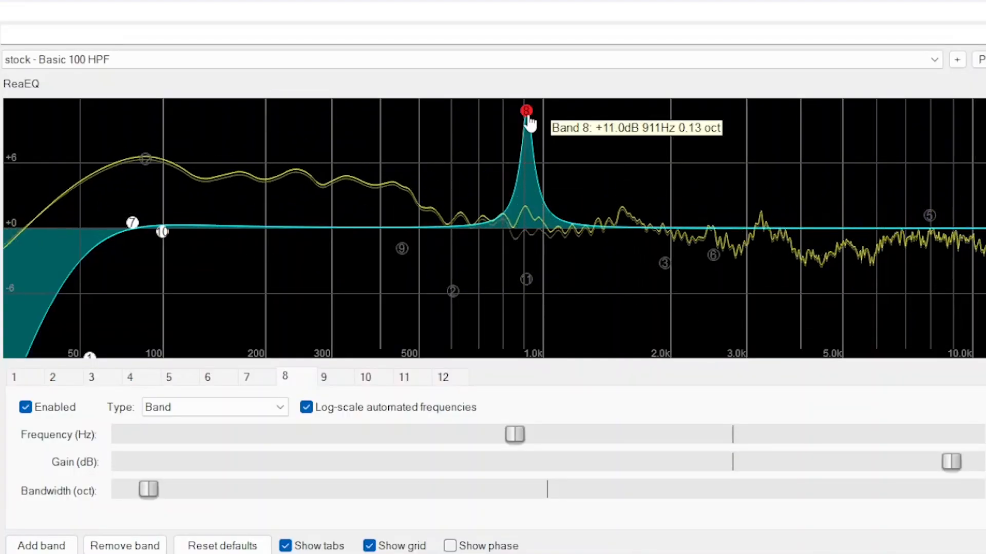
mouse_move(527, 117)
mouse_down()
mouse_move(551, 116)
mouse_move(528, 118)
mouse_move(537, 119)
mouse_up()
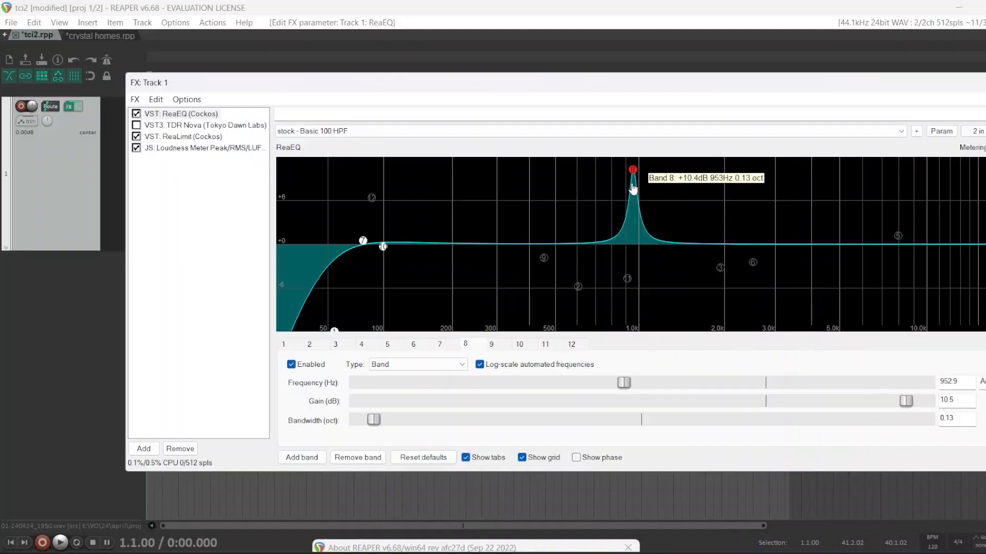
drag(633, 189, 635, 265)
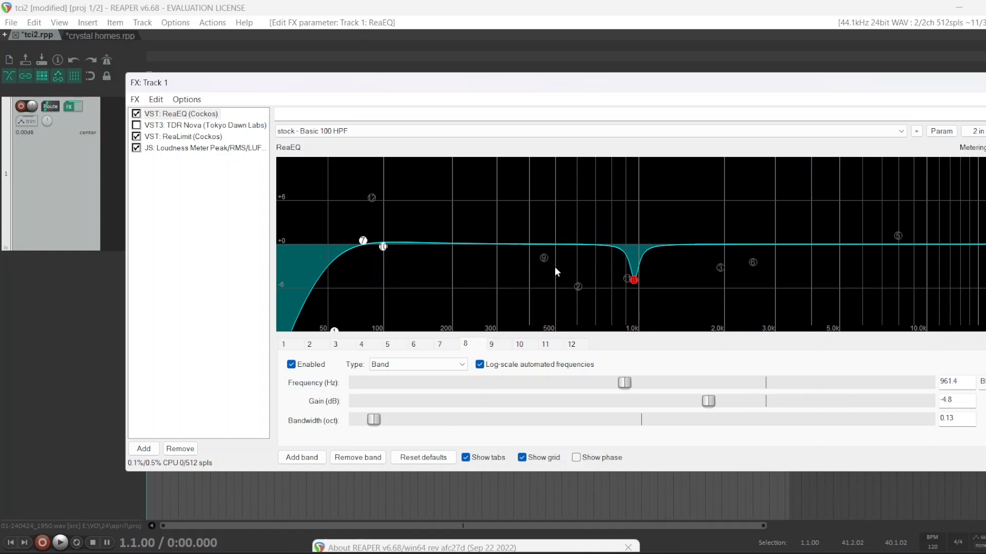
Enable band 9, audition a narrow boost near 1940 Hz during playback, and cut it about -4.7 dB at 1957 Hz, 0.11 octave wide.
click(544, 258)
drag(547, 263, 685, 245)
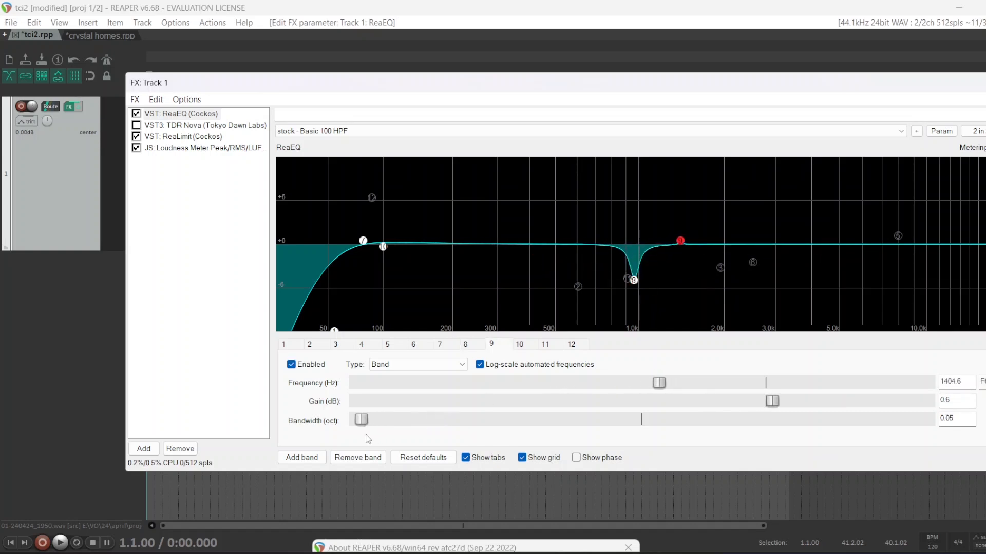
drag(683, 245, 723, 171)
key(space)
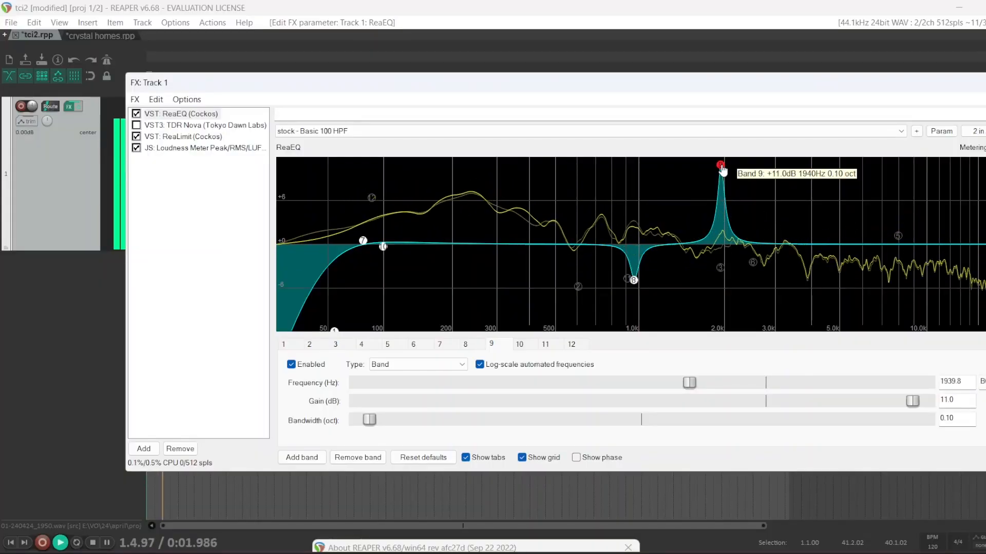
drag(725, 171, 725, 276)
key(space)
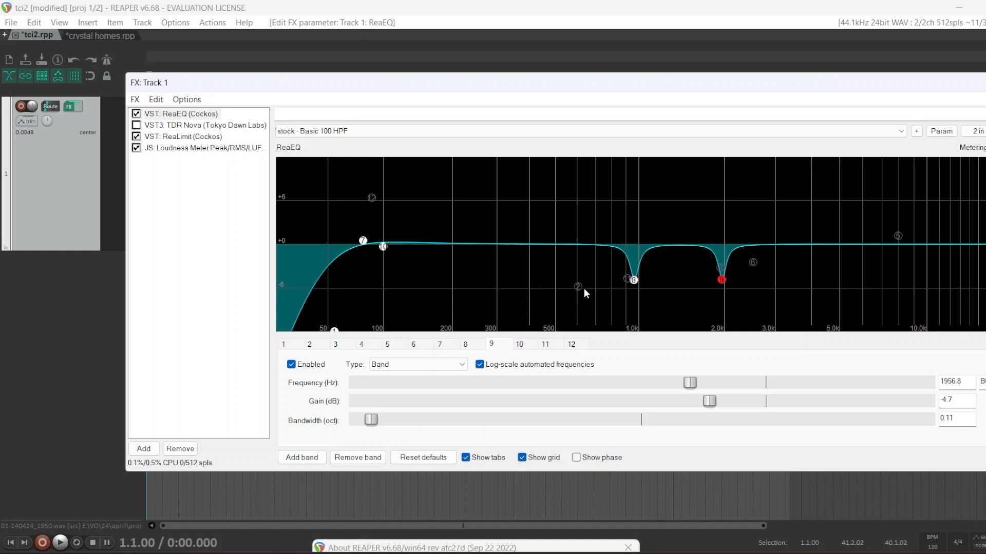
Enable band 2, audition it boosted about 11.7 dB around 874 Hz during playback, and widen band 8's bandwidth to about 0.29 octave.
double_click(579, 287)
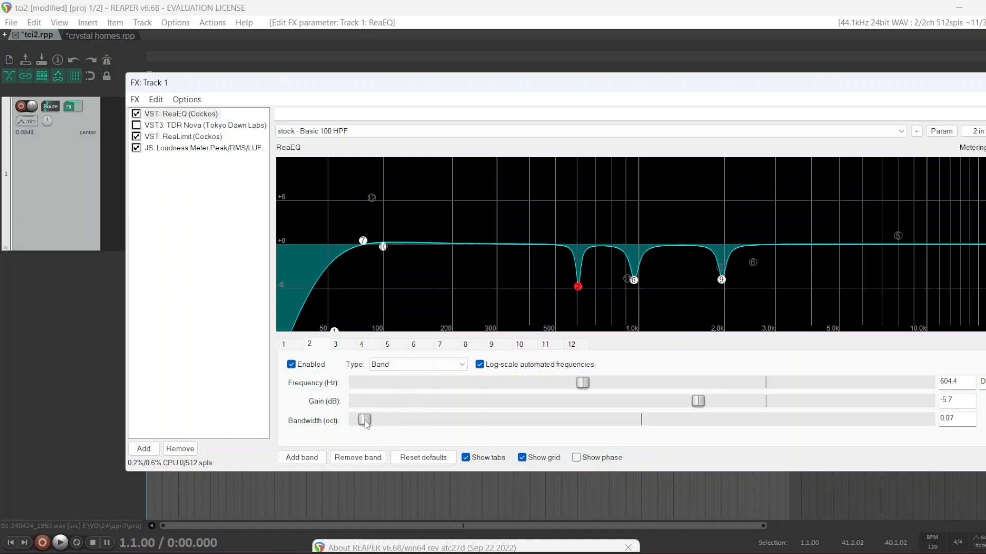
key(space)
drag(579, 286, 627, 165)
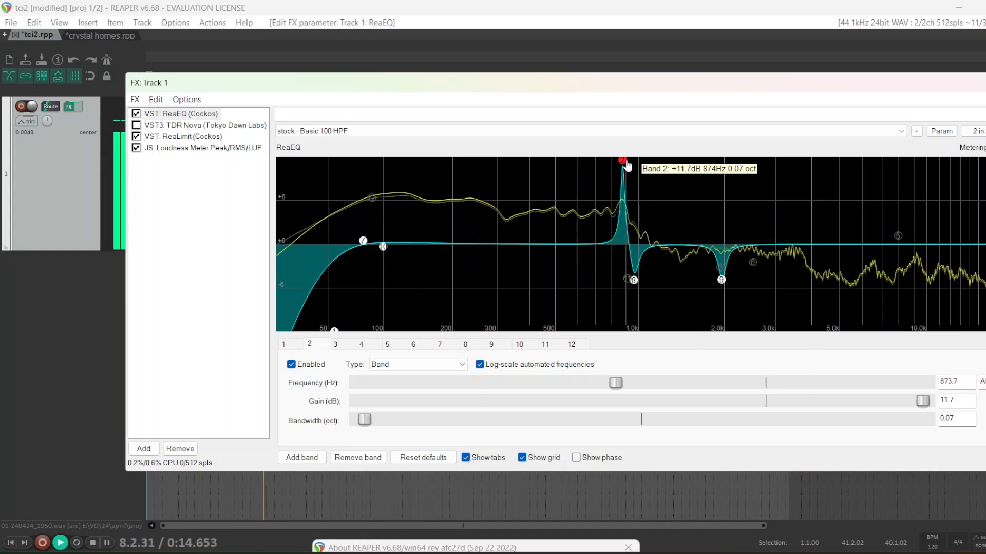
key(space)
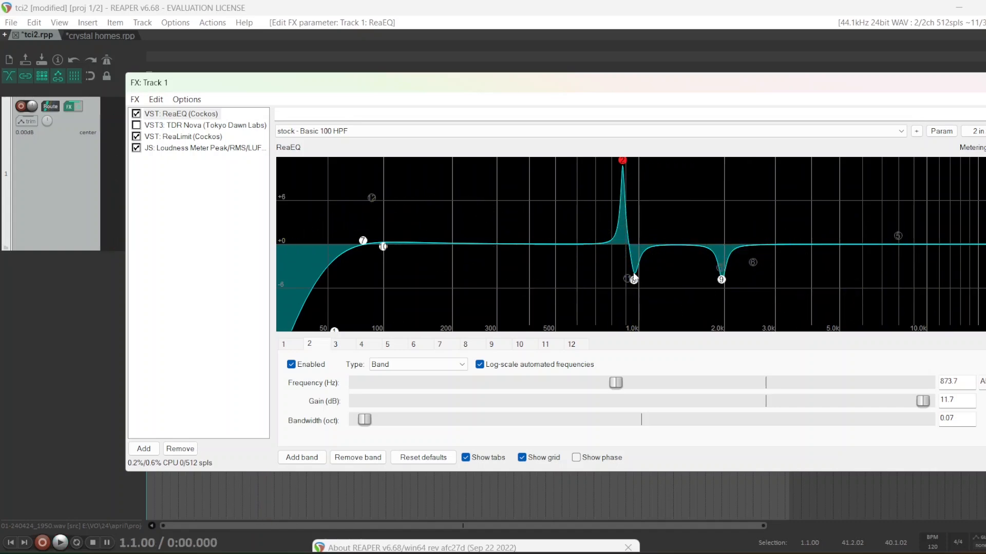
click(634, 279)
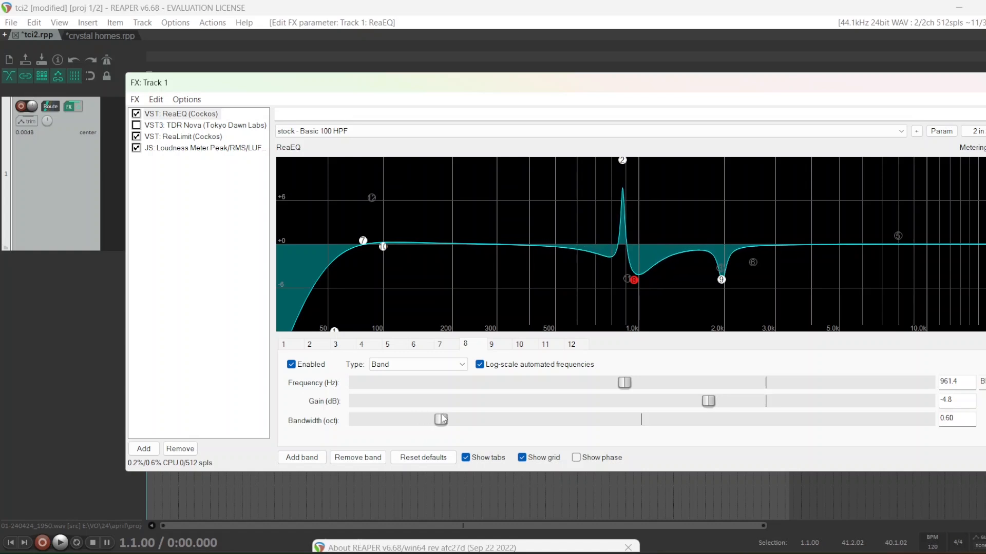
Sweep band 2's boost through the low frequencies and make it a cut of about -4.8 dB at 209 Hz, 0.44 octave wide.
drag(625, 164, 561, 170)
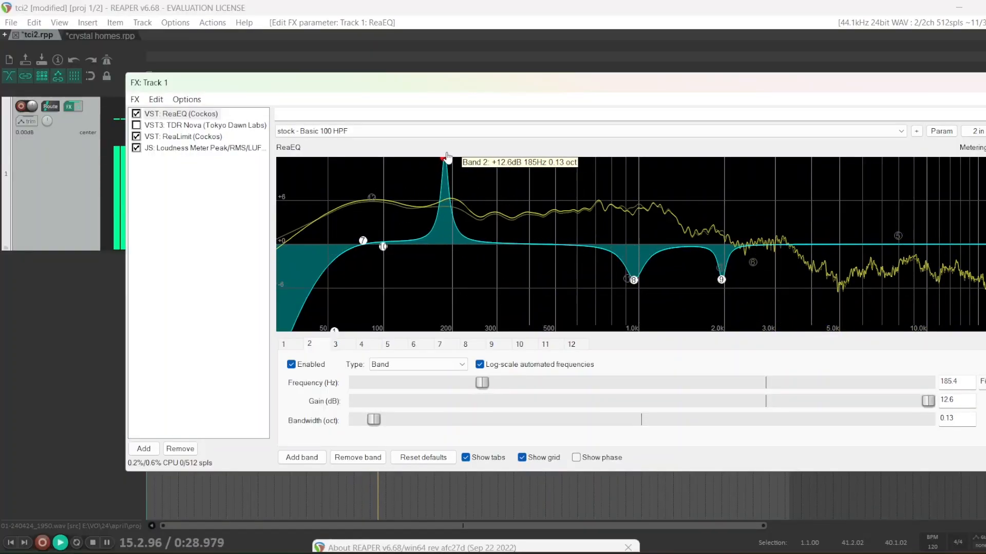
drag(446, 157, 480, 156)
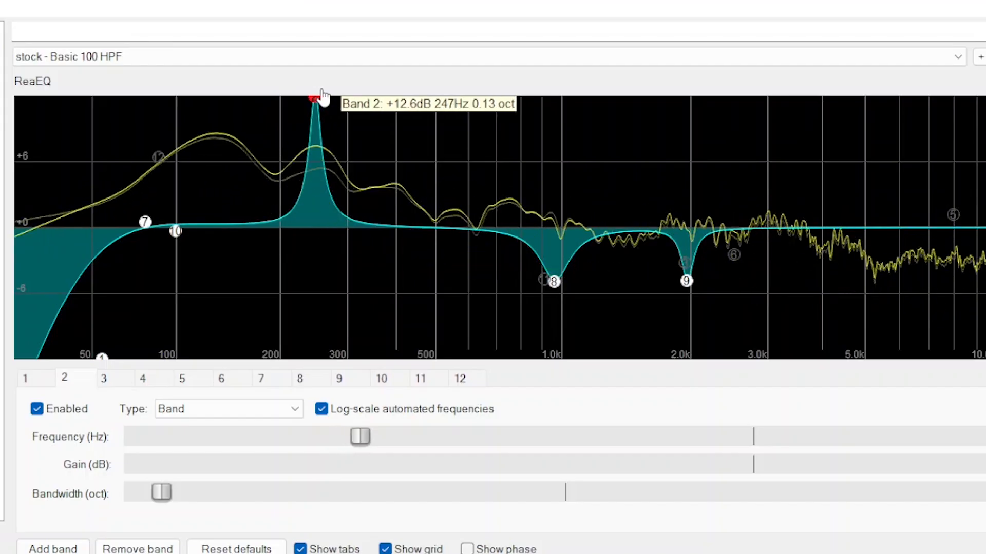
drag(322, 96, 296, 100)
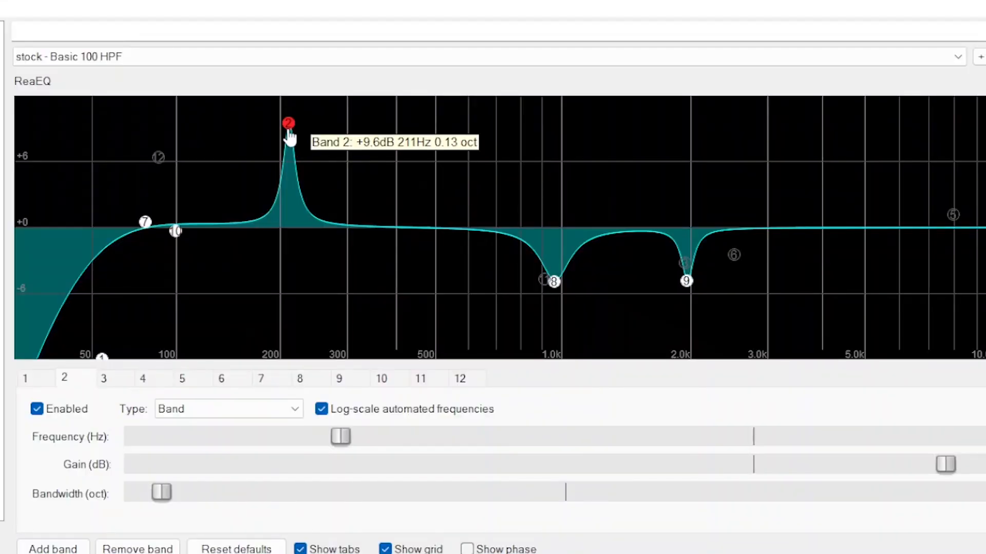
drag(289, 136, 289, 291)
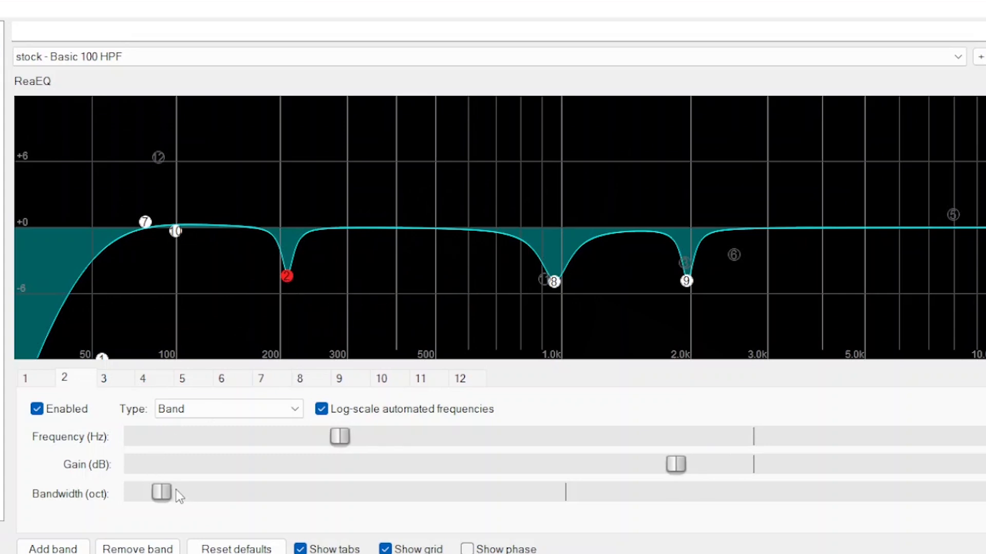
drag(169, 502, 206, 508)
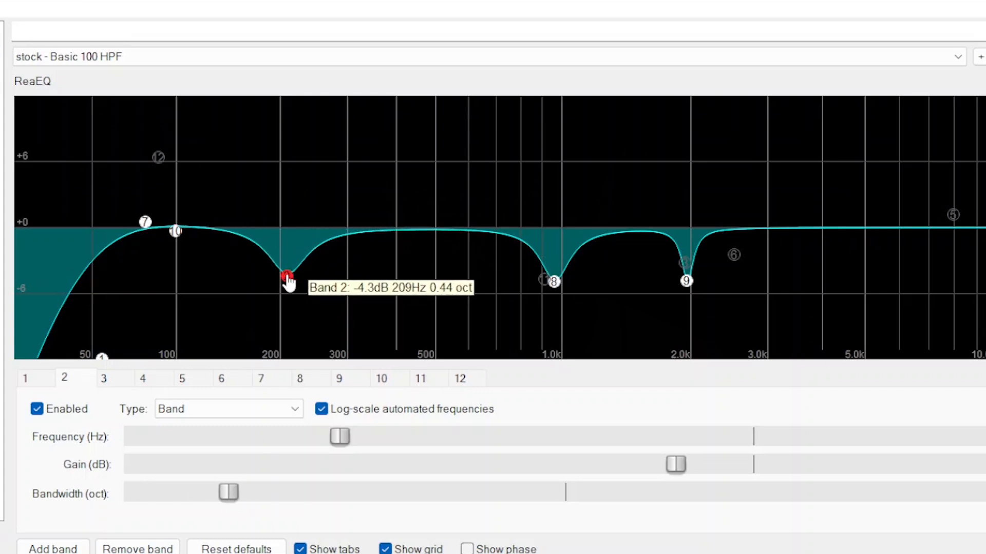
drag(290, 289, 289, 293)
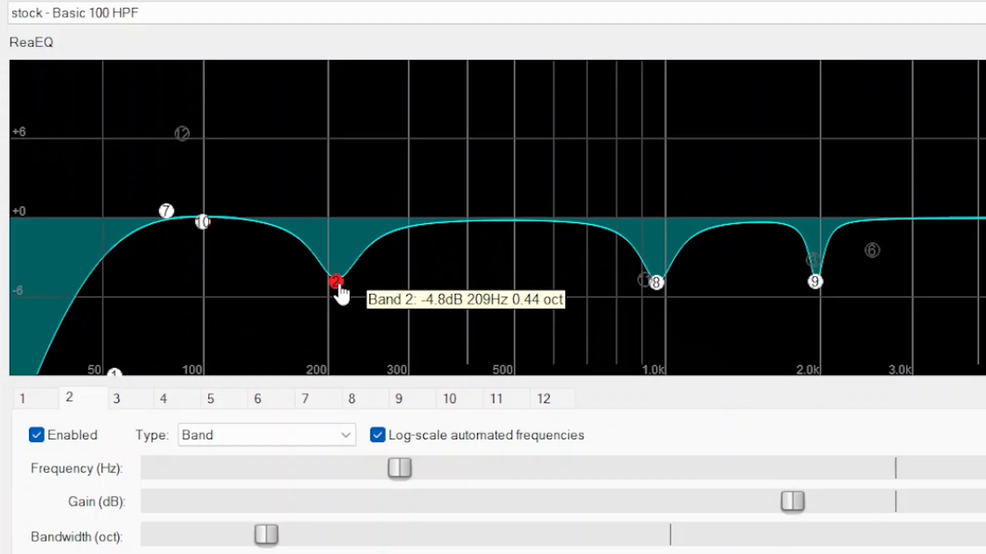
Ease the EQ cuts, with band 2 at about -3.9 dB at 207 Hz and band 8 at about -3.6 dB at 953 Hz.
click(657, 282)
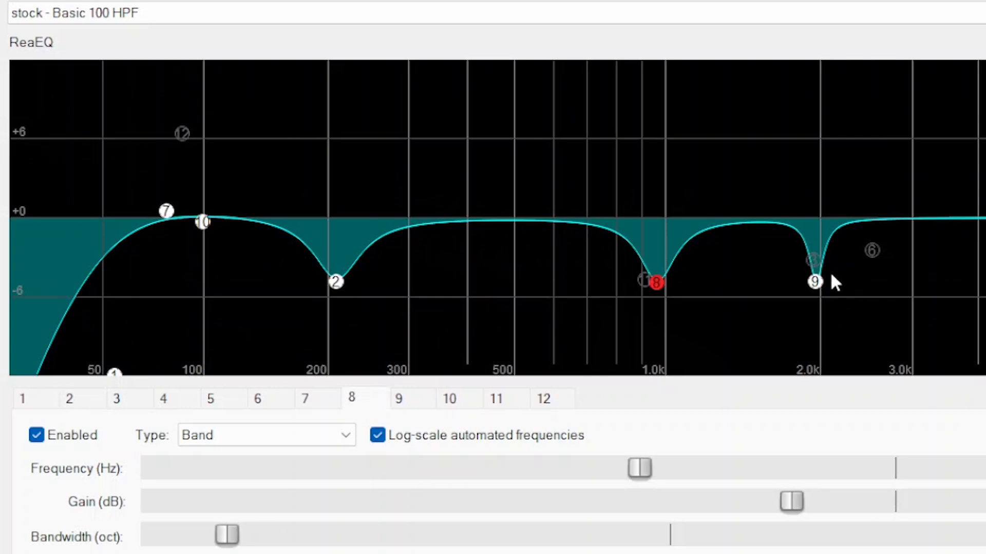
click(815, 284)
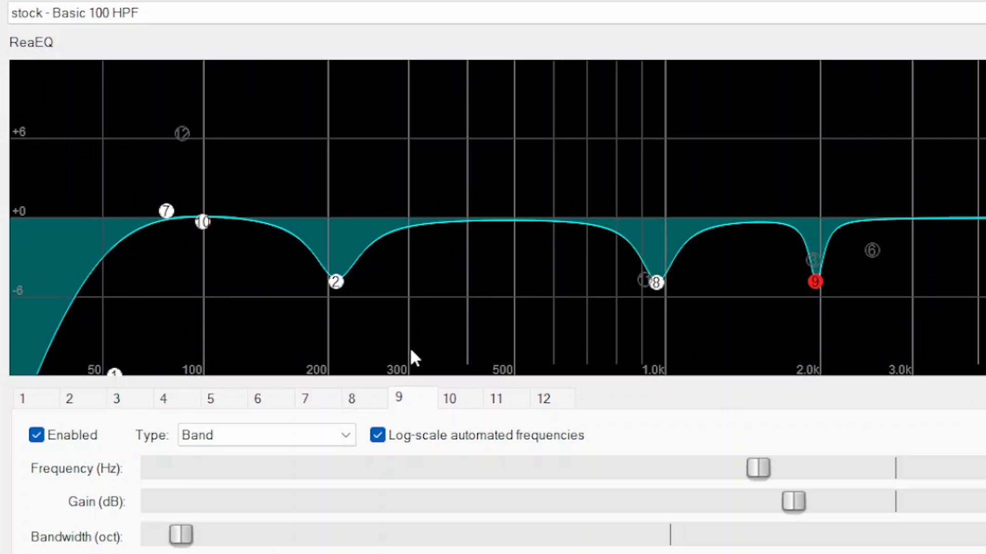
click(334, 287)
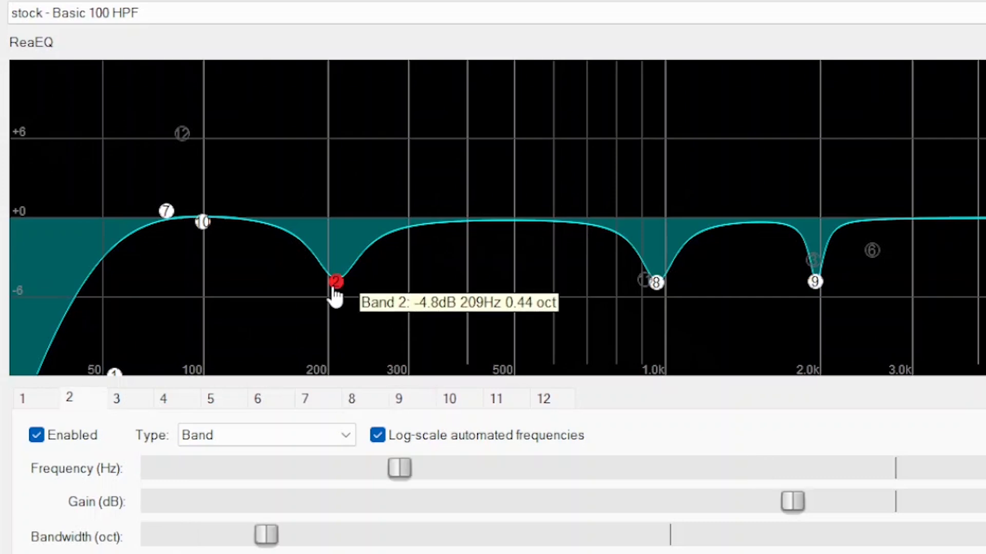
drag(334, 290, 335, 278)
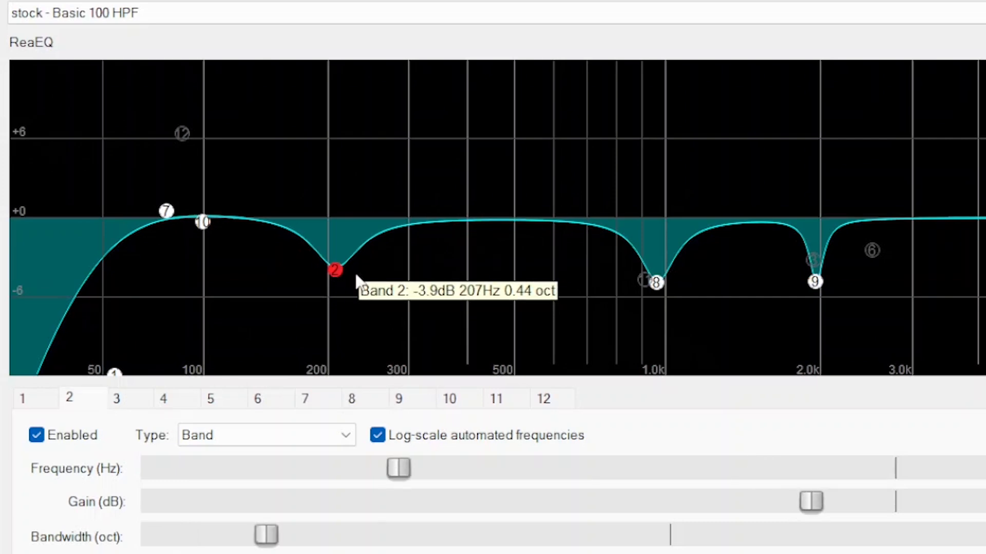
drag(656, 290, 657, 274)
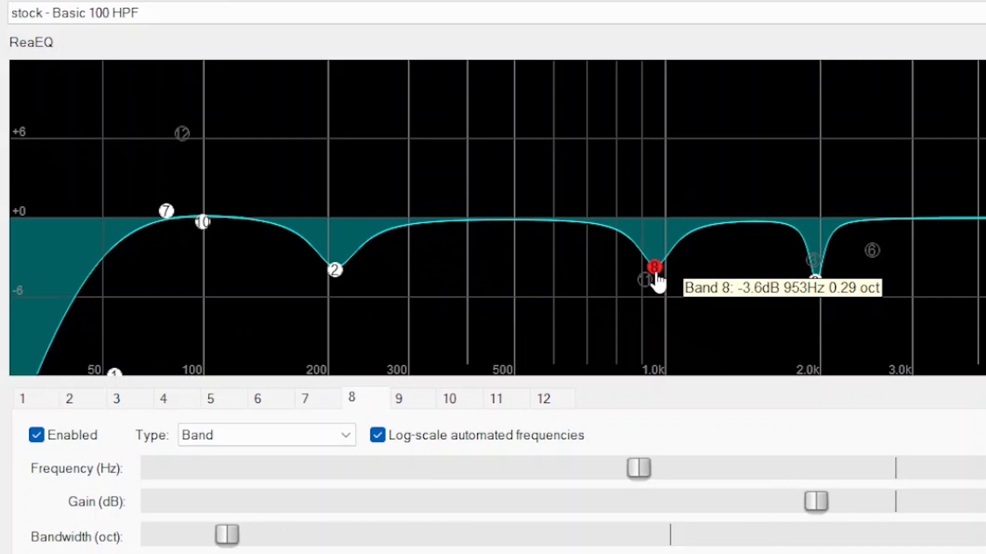
drag(817, 287, 819, 286)
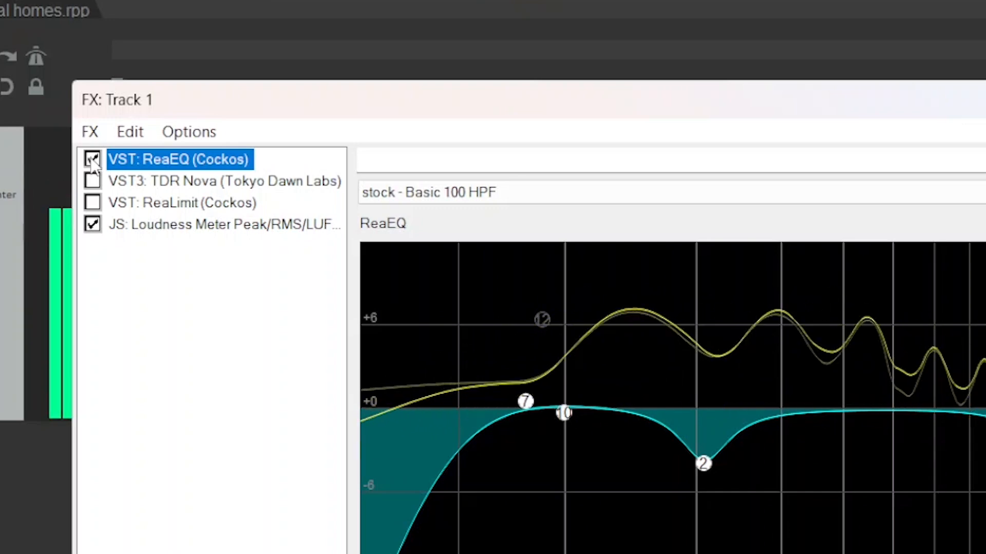
Compare the voice recording with ReaEQ bypassed and enabled several times during playback.
click(92, 159)
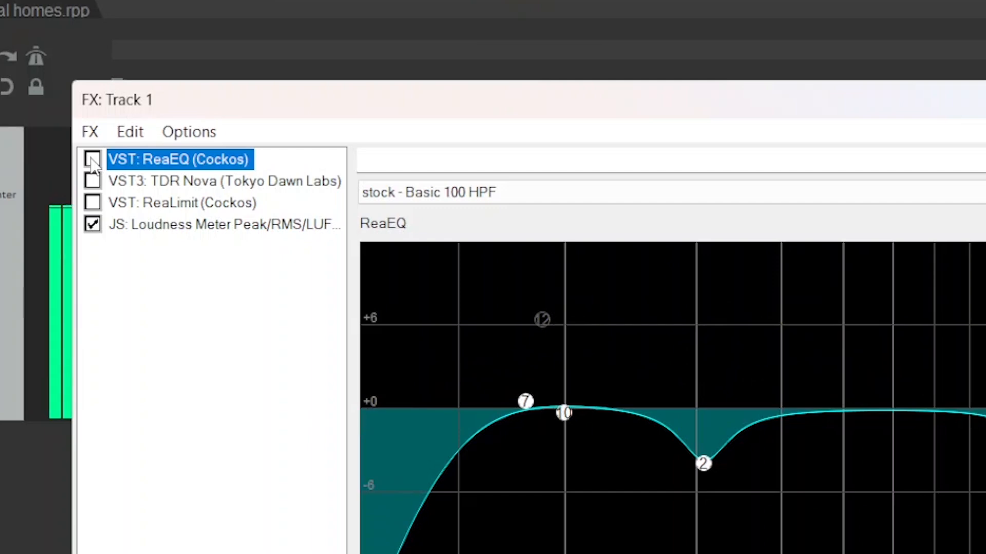
click(92, 159)
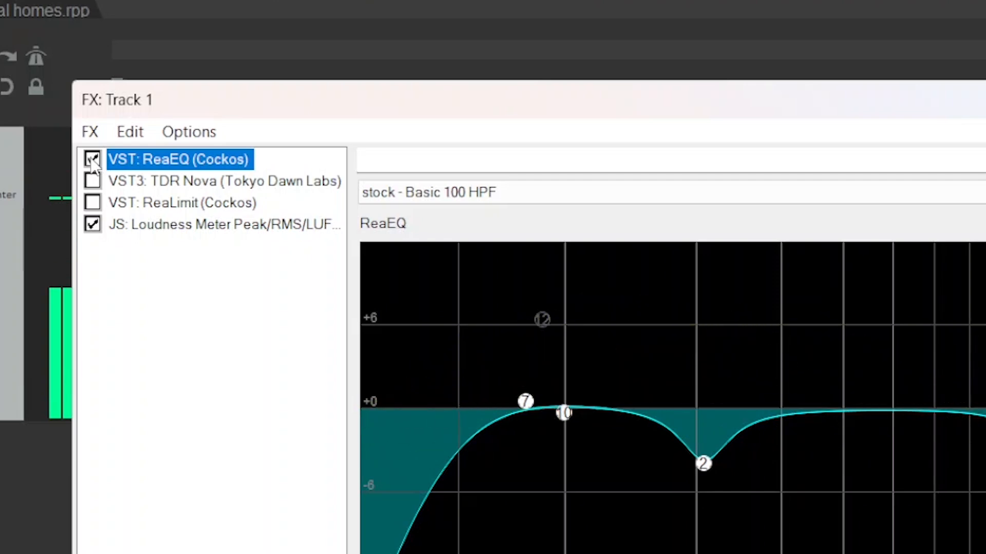
click(92, 160)
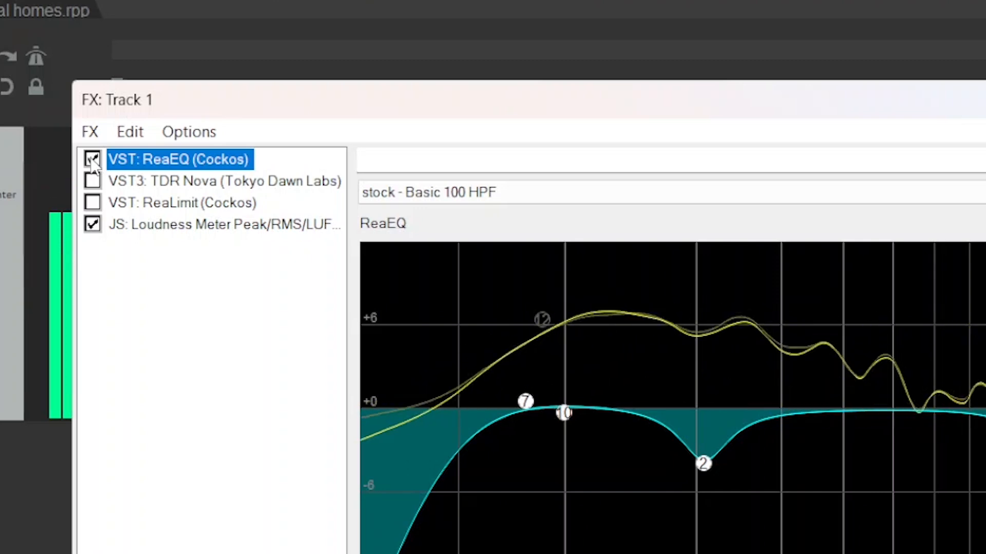
click(93, 159)
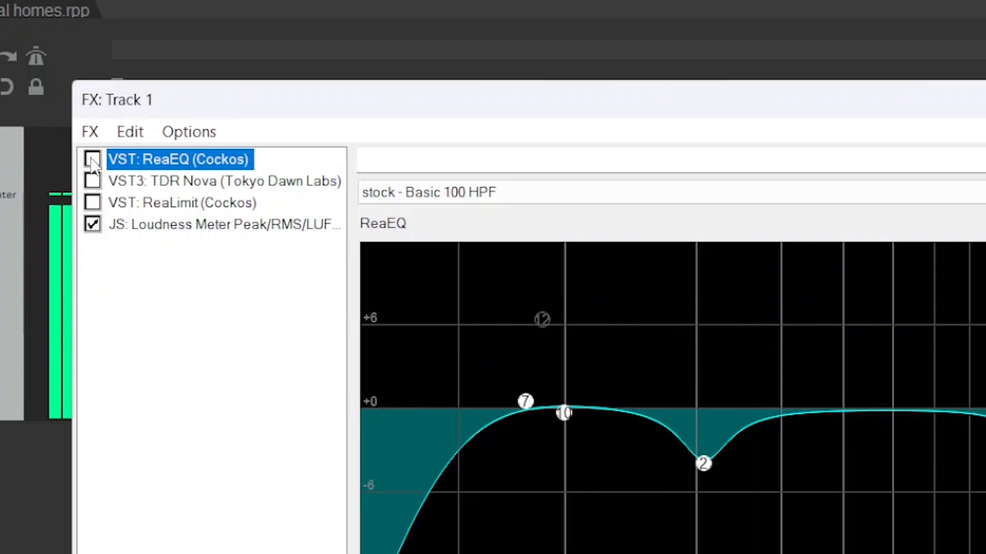
click(93, 160)
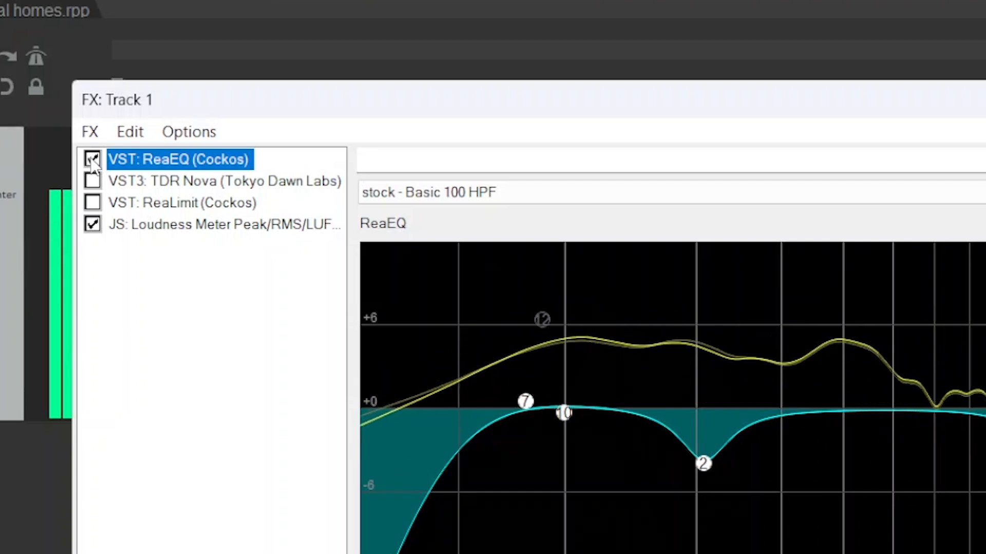
click(92, 160)
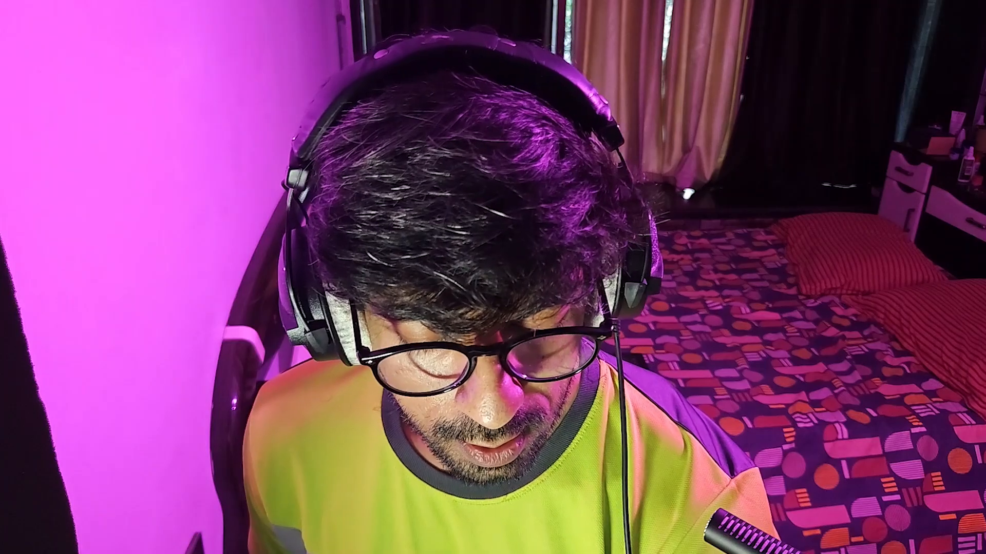